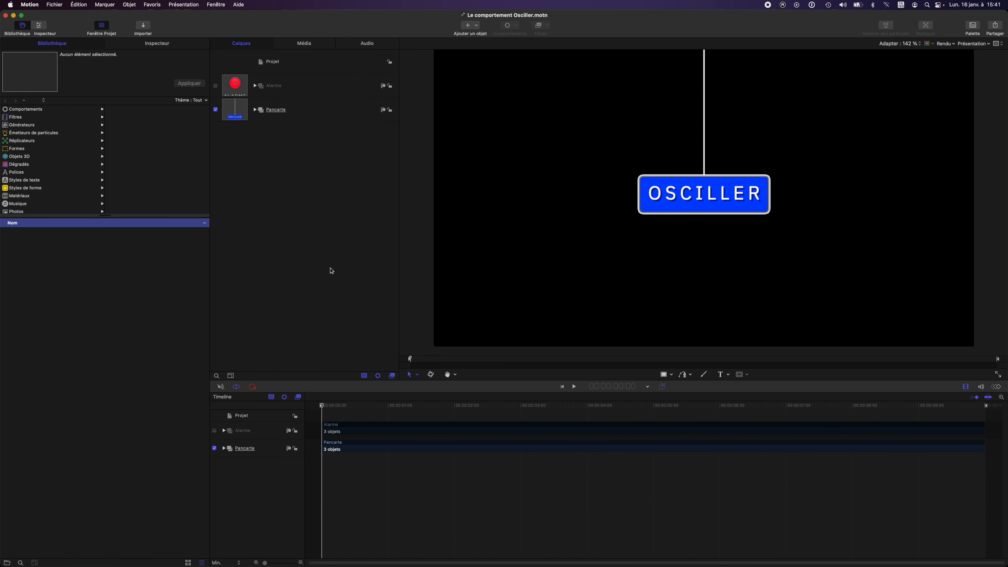
# Add the Osciller parameter behavior from the library to the Pancarte group.
pyautogui.click(65, 113)
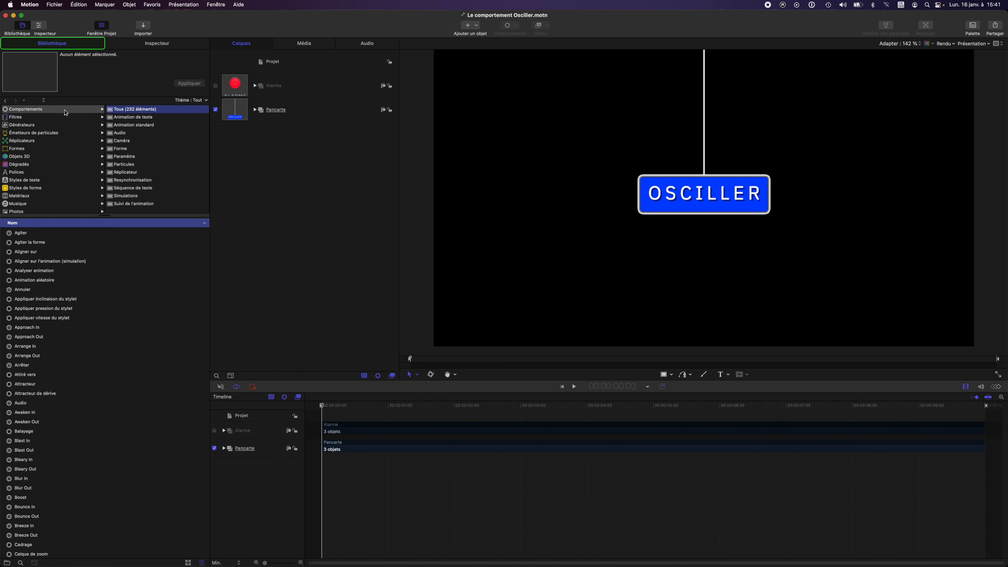
pyautogui.click(167, 157)
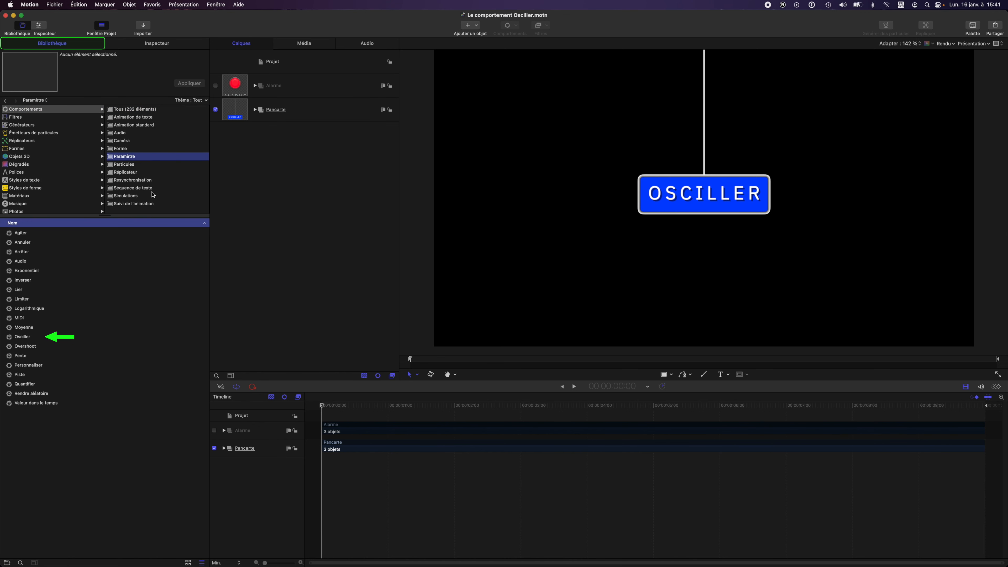
pyautogui.click(10, 338)
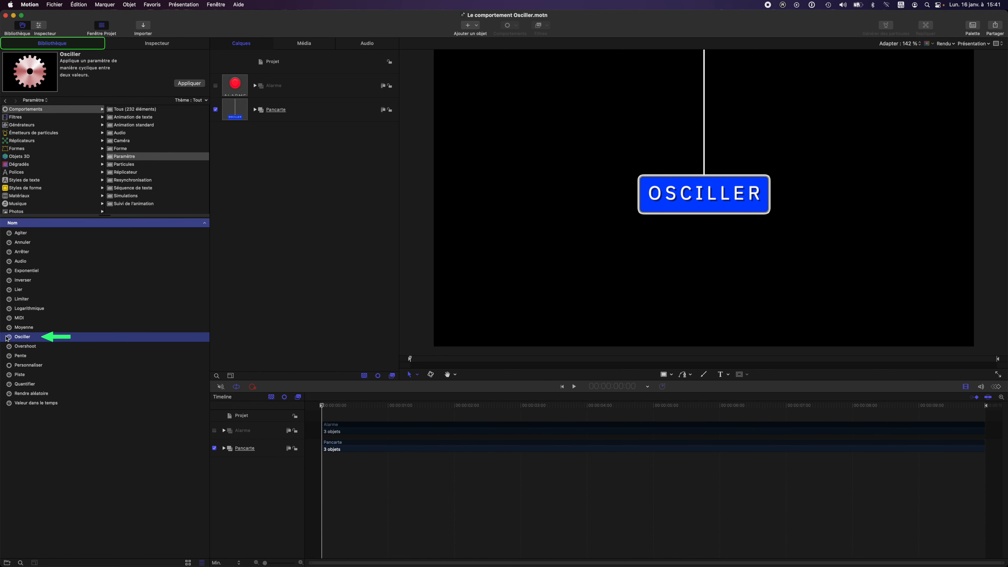
pyautogui.moveTo(9, 339); pyautogui.dragTo(283, 111)
# Apply the Pancarte group's Osciller behavior to the Z rotation property.
pyautogui.click(192, 47)
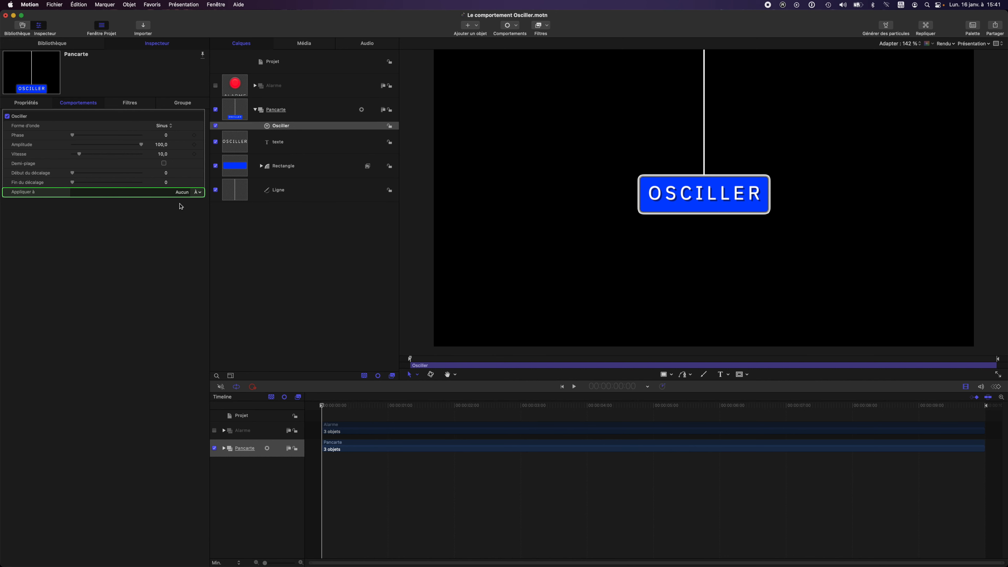
pyautogui.click(200, 193)
pyautogui.moveTo(228, 202)
pyautogui.moveTo(264, 205)
pyautogui.moveTo(313, 213)
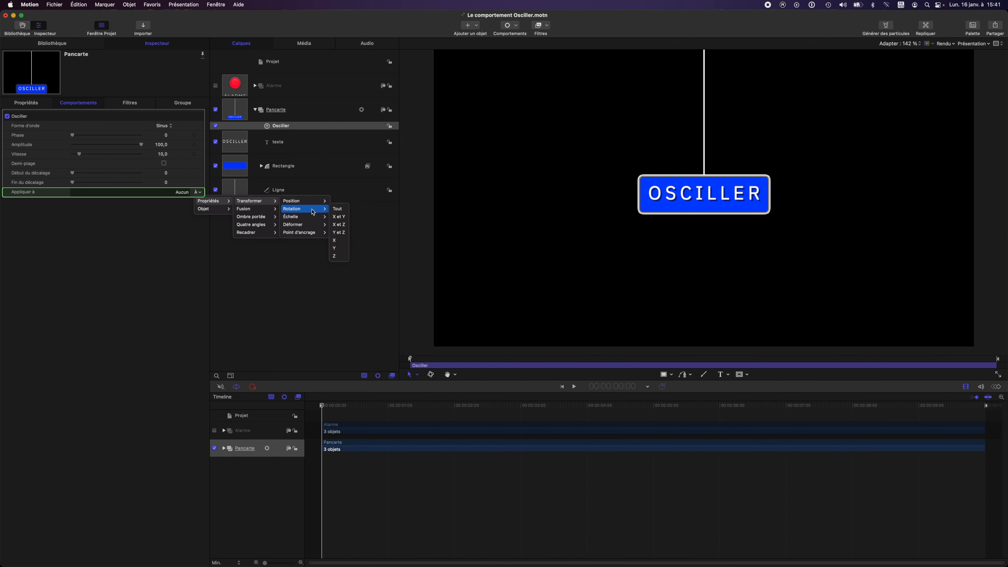
pyautogui.click(345, 259)
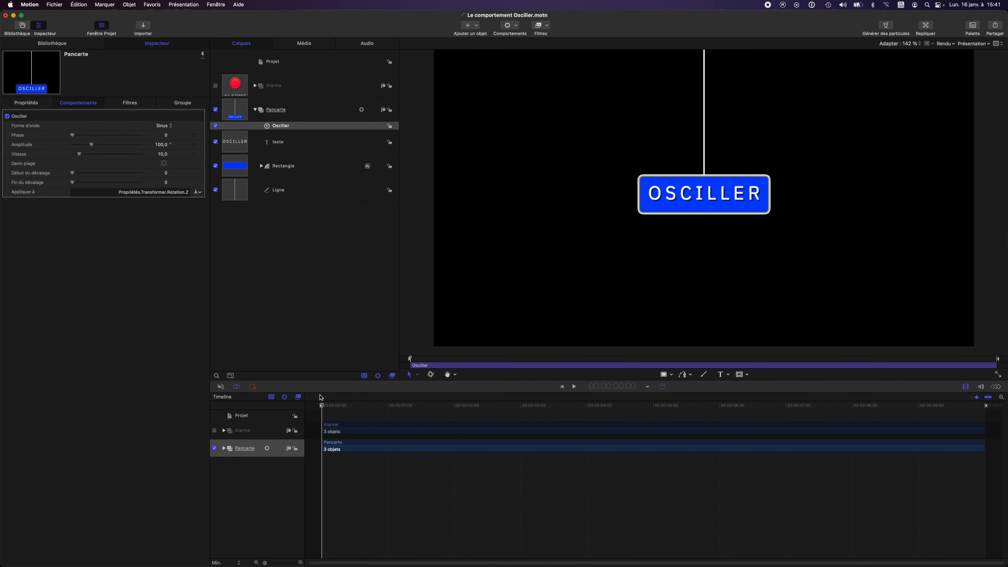
pyautogui.moveTo(322, 408)
pyautogui.mouseDown()
pyautogui.moveTo(536, 422)
pyautogui.moveTo(320, 411)
pyautogui.mouseUp()
# Show the overlays and move the Pancarte group's anchor point straight up to the line's upper end, at Y 554 px.
pyautogui.press('super+slash')
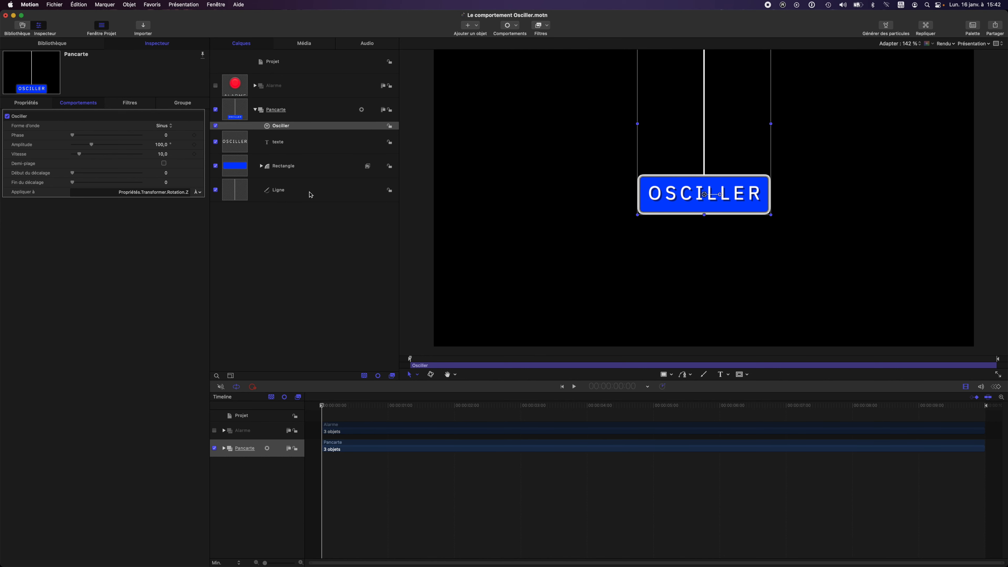
pyautogui.click(315, 112)
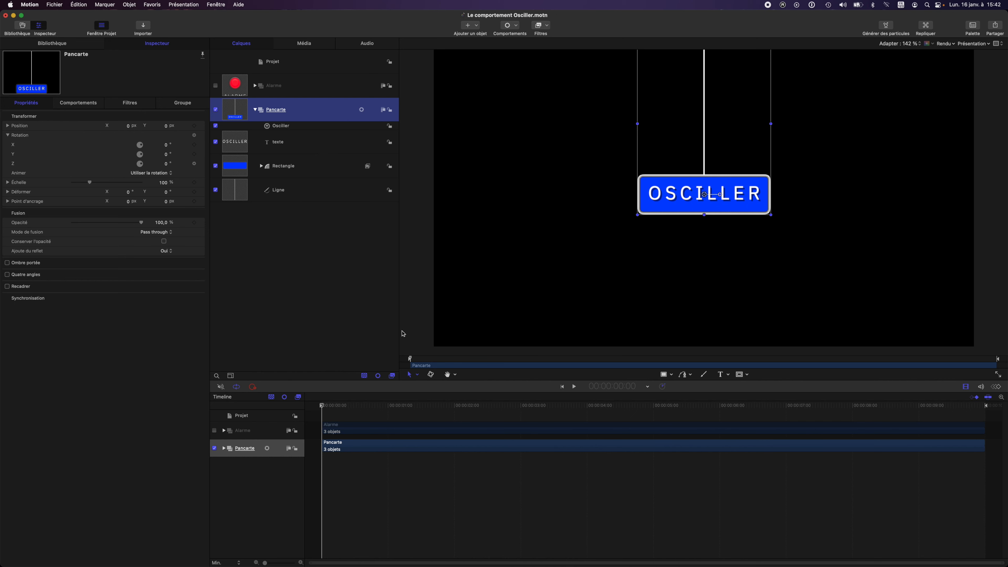
pyautogui.click(417, 374)
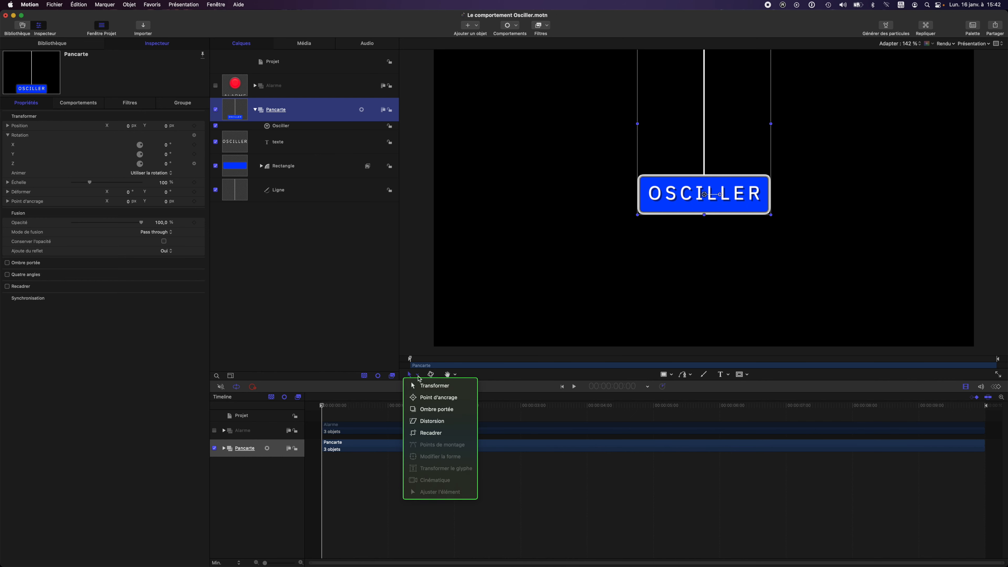
pyautogui.click(471, 397)
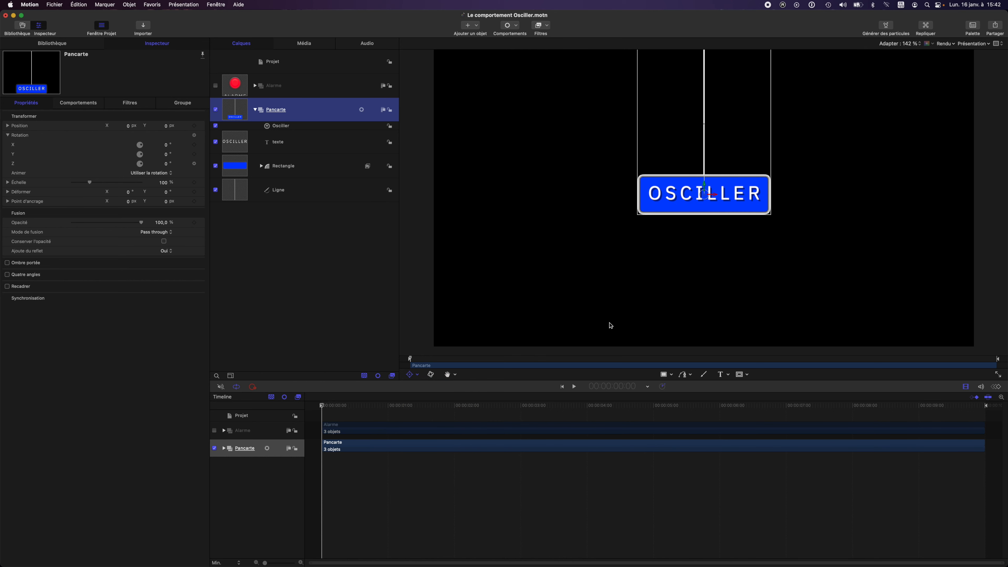
pyautogui.moveTo(704, 187); pyautogui.dragTo(704, 29)
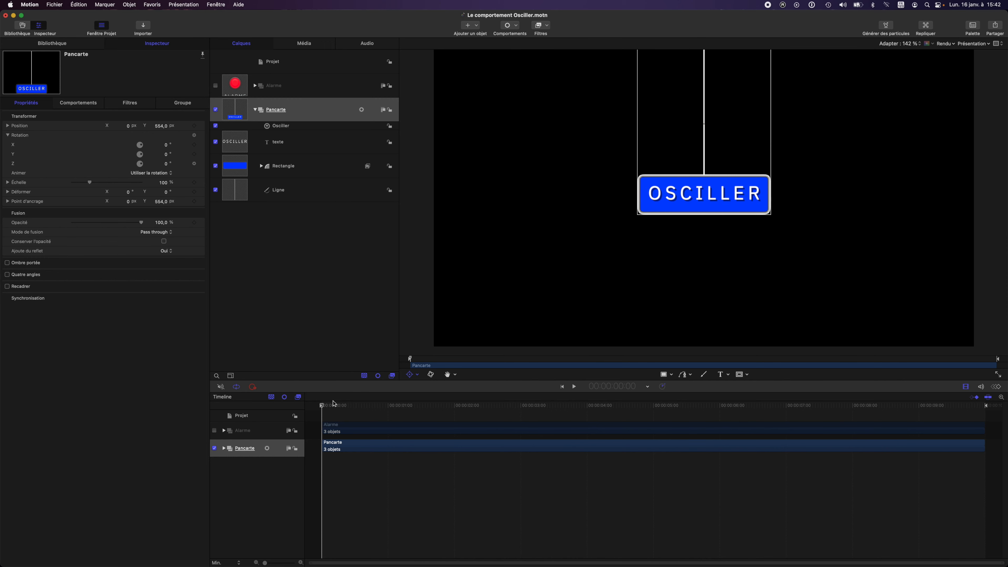
# Play the sign's swinging animation, stop it and return the playhead to the project's start.
pyautogui.press('space')
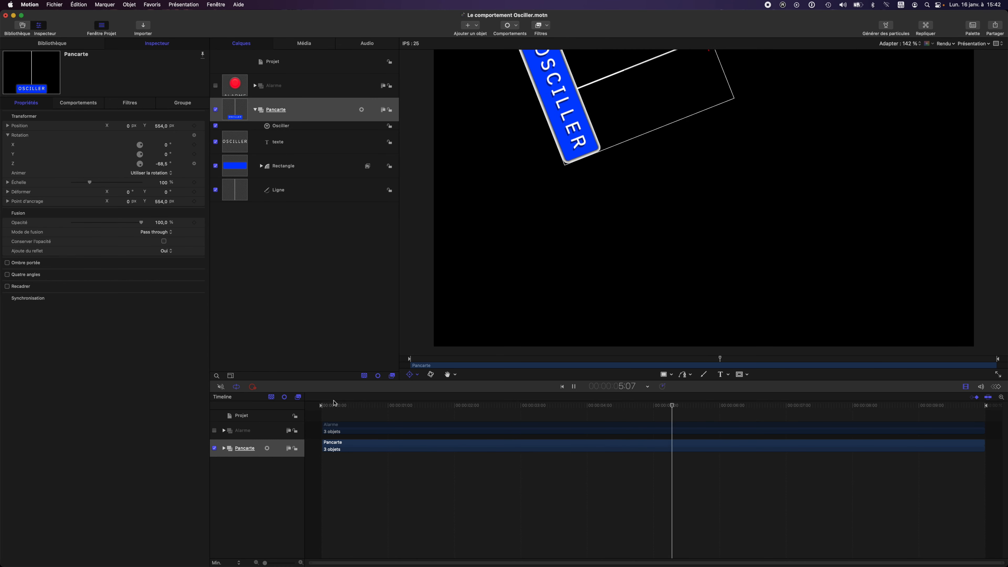
pyautogui.press('space')
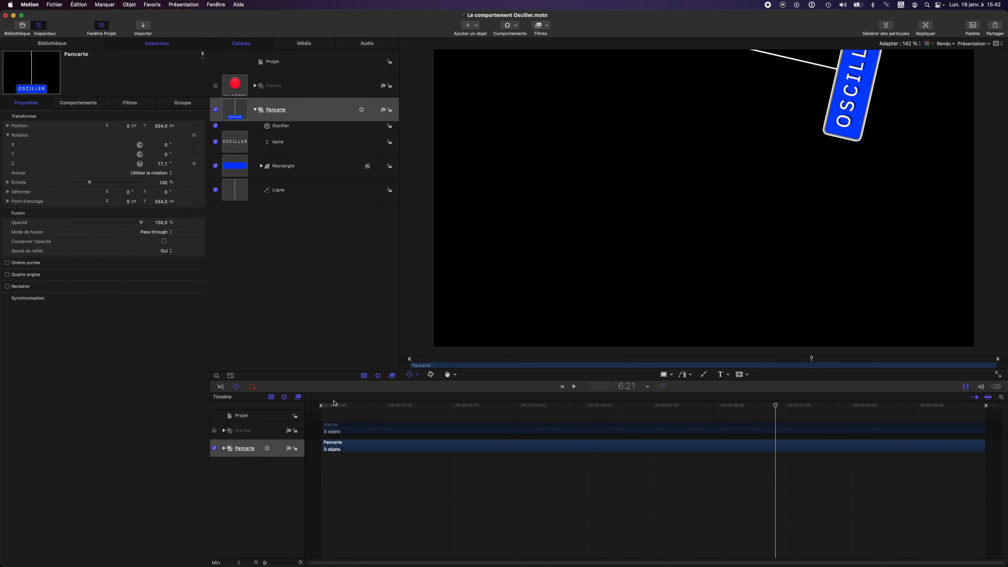
pyautogui.press('Home')
# Display the animation curve of the Pancarte group's Osciller behavior and set its amplitude to 5° and its speed to 60.
pyautogui.click(309, 126)
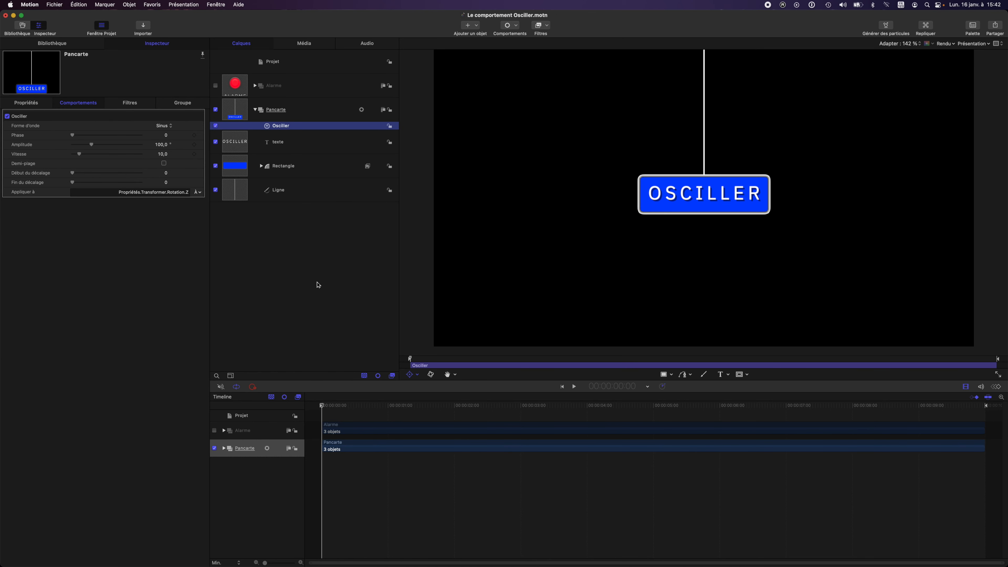
pyautogui.press('super+8')
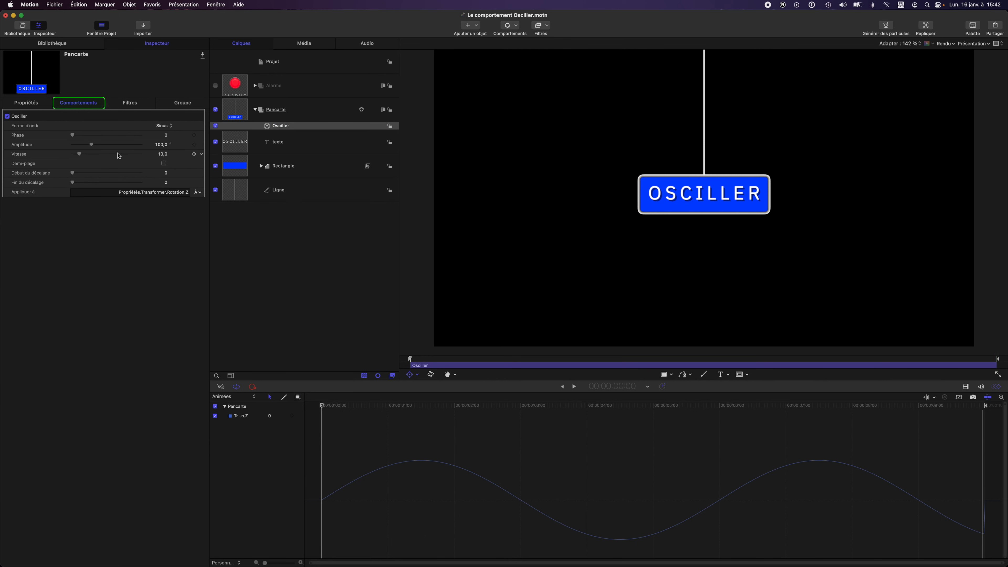
pyautogui.moveTo(94, 148)
pyautogui.mouseDown()
pyautogui.moveTo(117, 147)
pyautogui.moveTo(69, 148)
pyautogui.moveTo(91, 146)
pyautogui.moveTo(92, 159)
pyautogui.moveTo(107, 161)
pyautogui.moveTo(86, 158)
pyautogui.moveTo(104, 159)
pyautogui.moveTo(94, 159)
pyautogui.mouseUp()
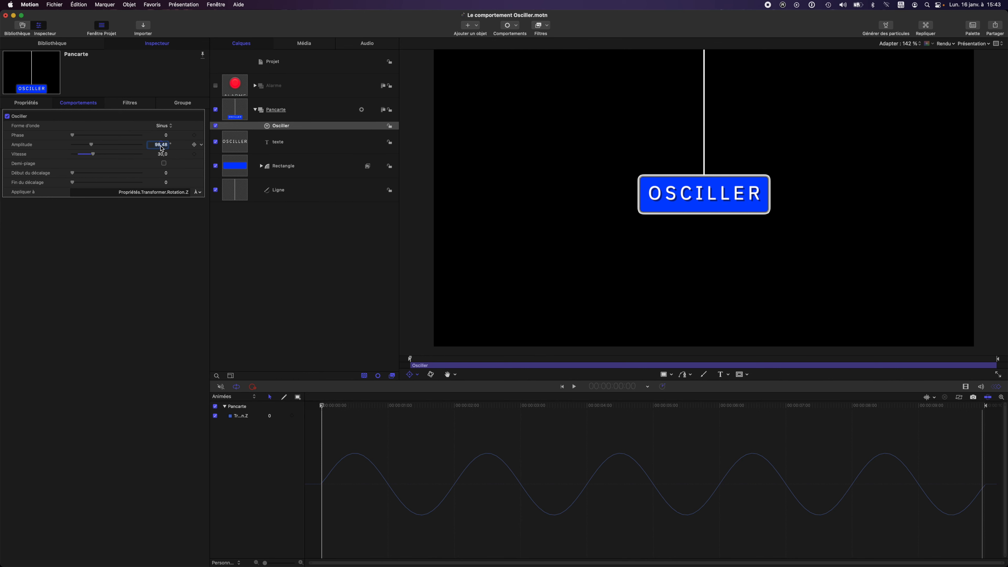
pyautogui.click(161, 155)
pyautogui.write('60')
pyautogui.press('Return')
# Keyframe the Osciller amplitude at 3:03 and set it to 0° at 5:17, playing back the damped swing.
pyautogui.press('space')
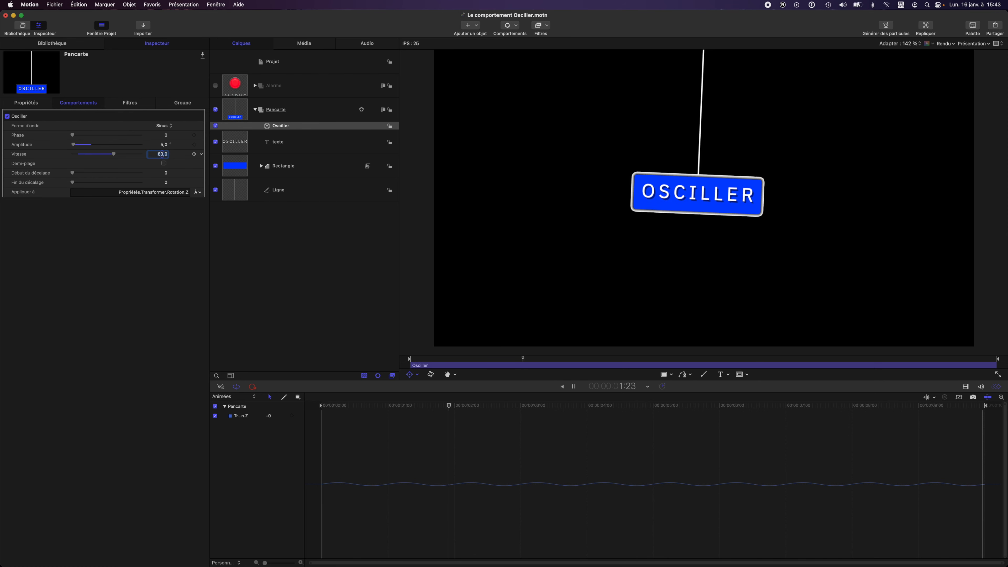
pyautogui.press('space')
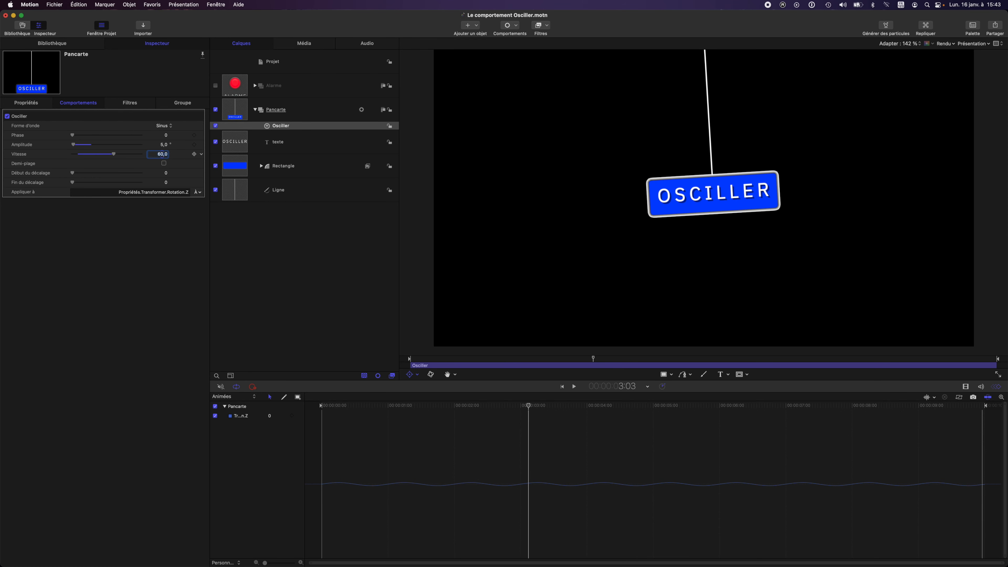
pyautogui.click(194, 144)
pyautogui.moveTo(529, 407); pyautogui.dragTo(698, 421)
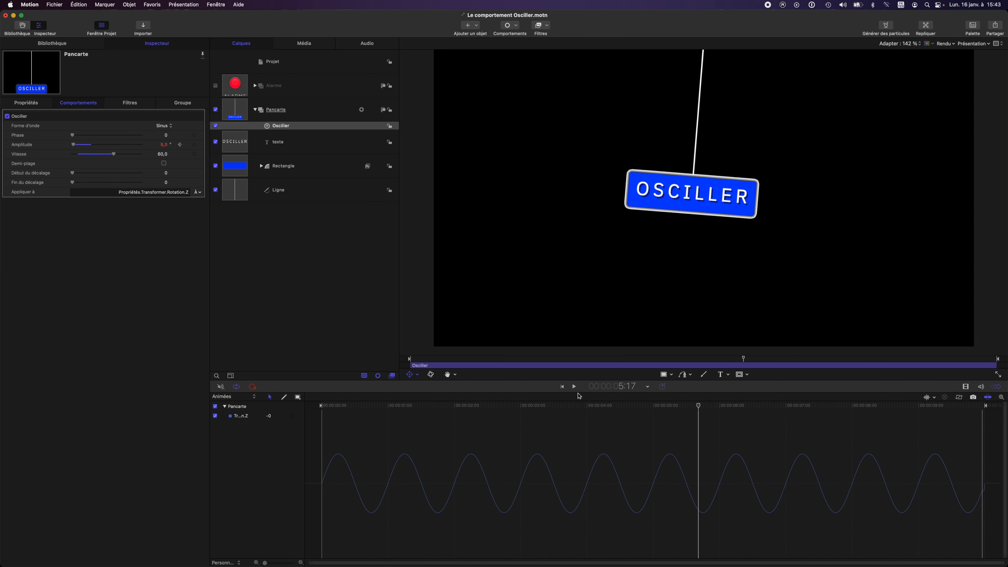
pyautogui.moveTo(73, 145); pyautogui.dragTo(54, 145)
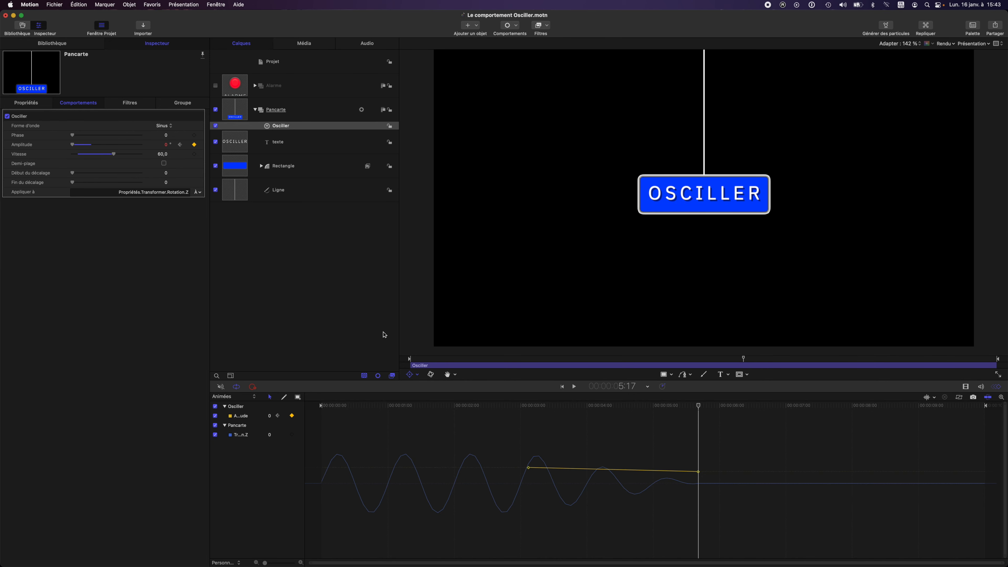
pyautogui.click(431, 406)
pyautogui.press('space')
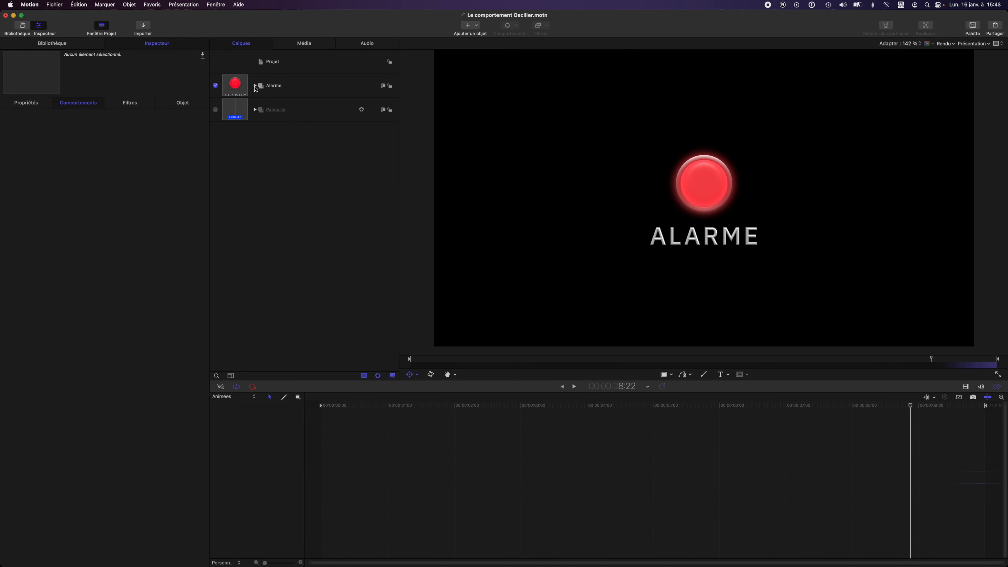
# Add an Osciller parameter behavior to the Mixage of the Néon filter on Cercle in the Alarme group.
pyautogui.click(254, 87)
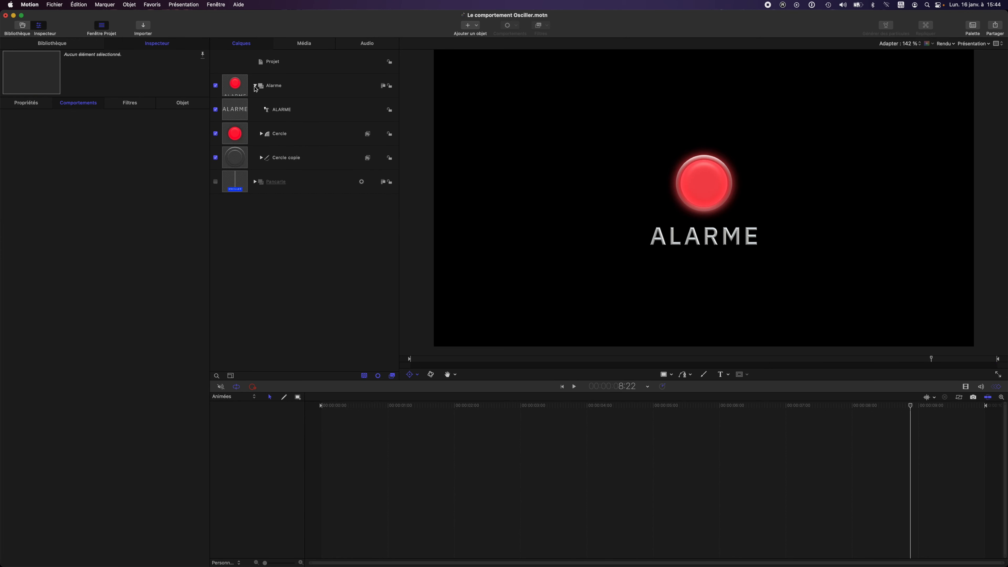
pyautogui.click(261, 134)
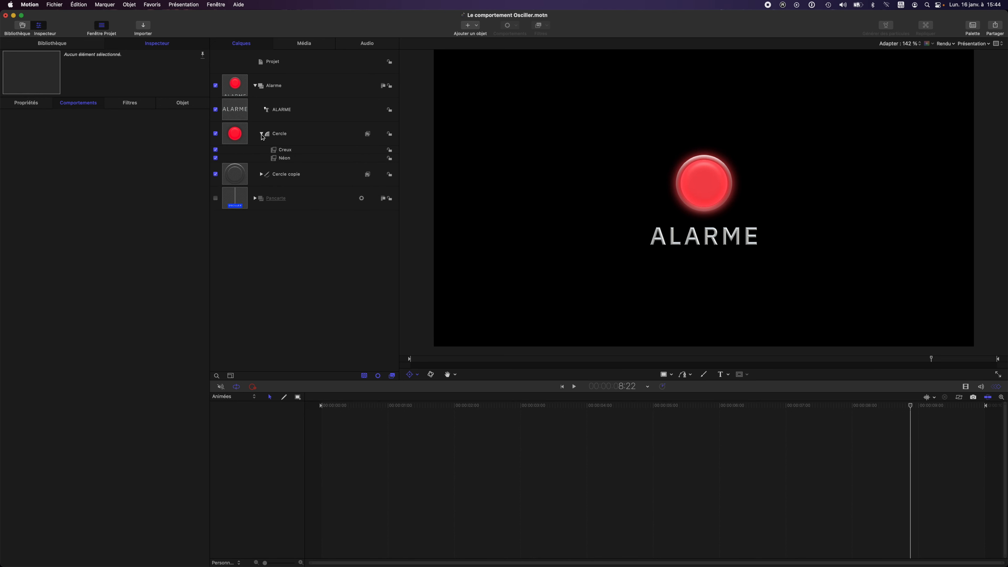
pyautogui.click(304, 161)
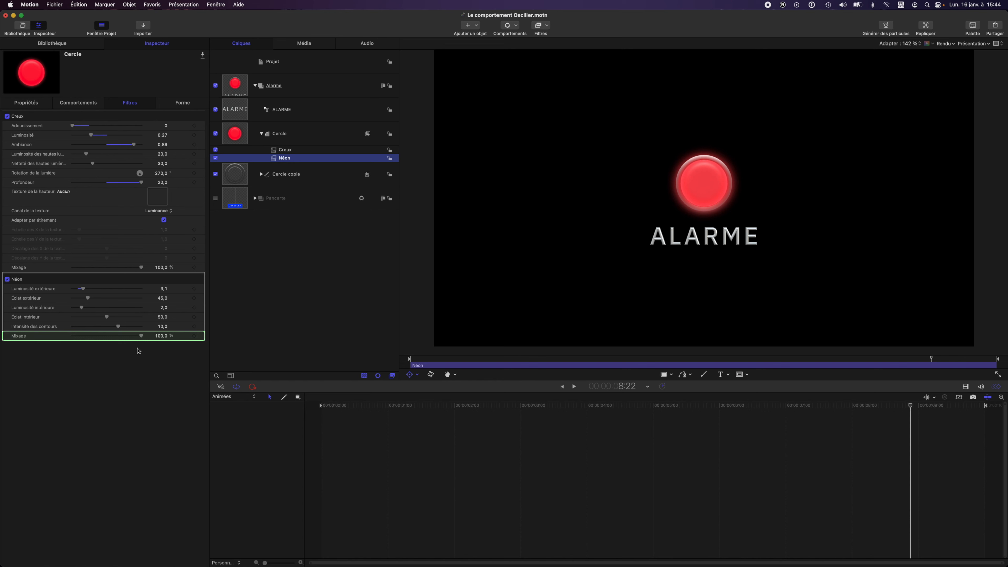
pyautogui.moveTo(142, 337)
pyautogui.mouseDown()
pyautogui.moveTo(66, 338)
pyautogui.moveTo(146, 340)
pyautogui.mouseUp()
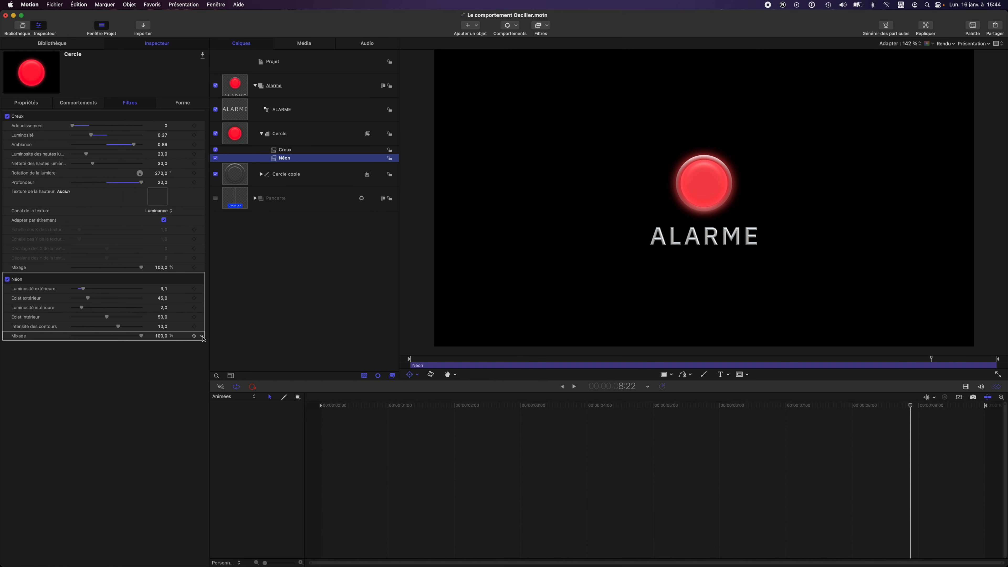
pyautogui.click(201, 336)
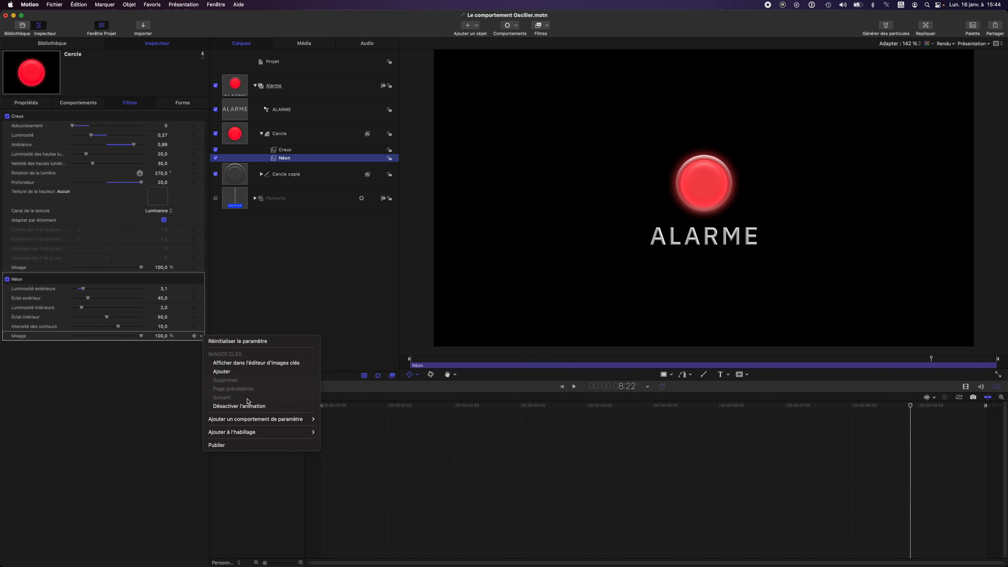
pyautogui.moveTo(248, 419)
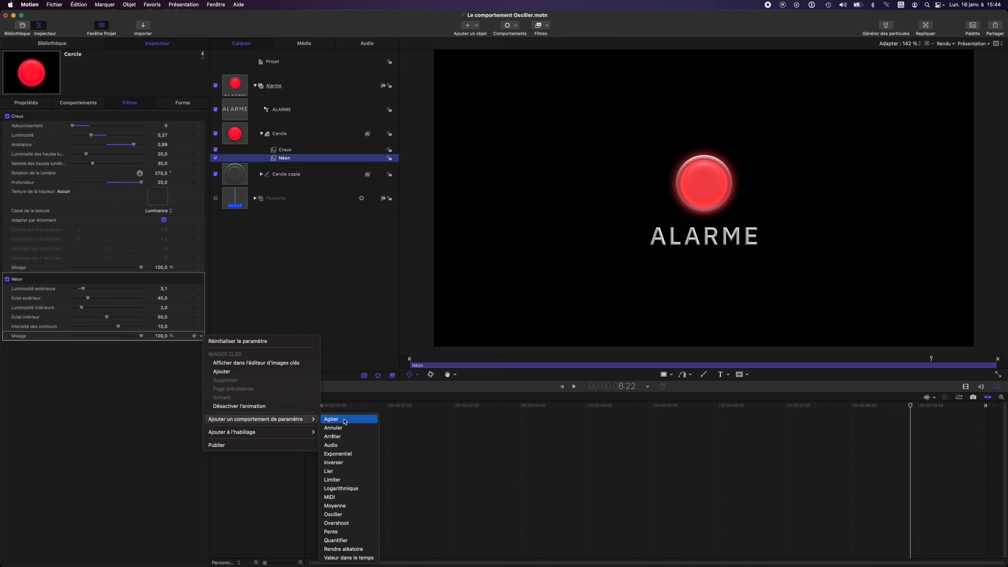
pyautogui.click(361, 517)
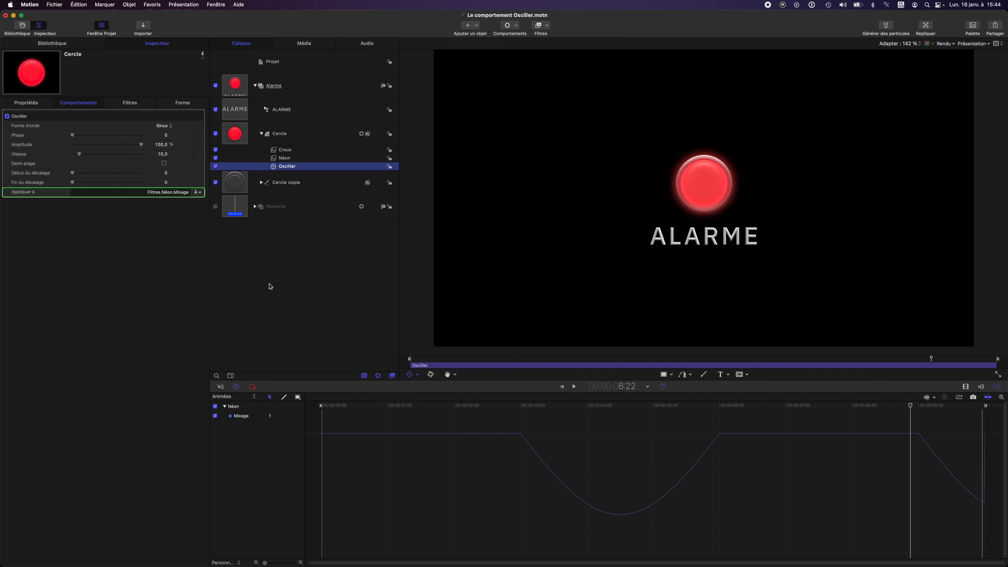
# Set the speed of Cercle's Osciller behavior to 80 and play the blinking alarm light.
pyautogui.click(162, 155)
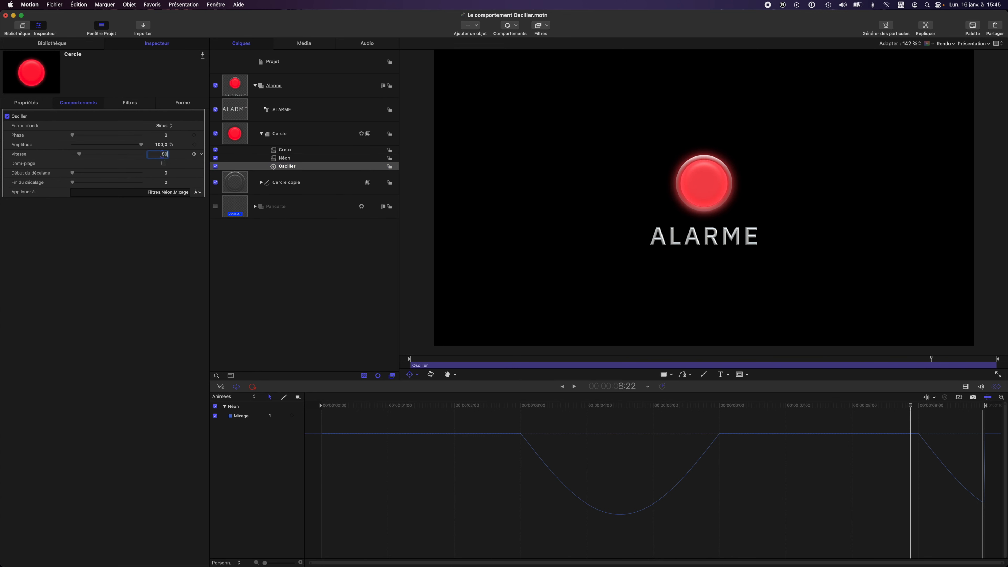
pyautogui.write('80')
pyautogui.press('Return')
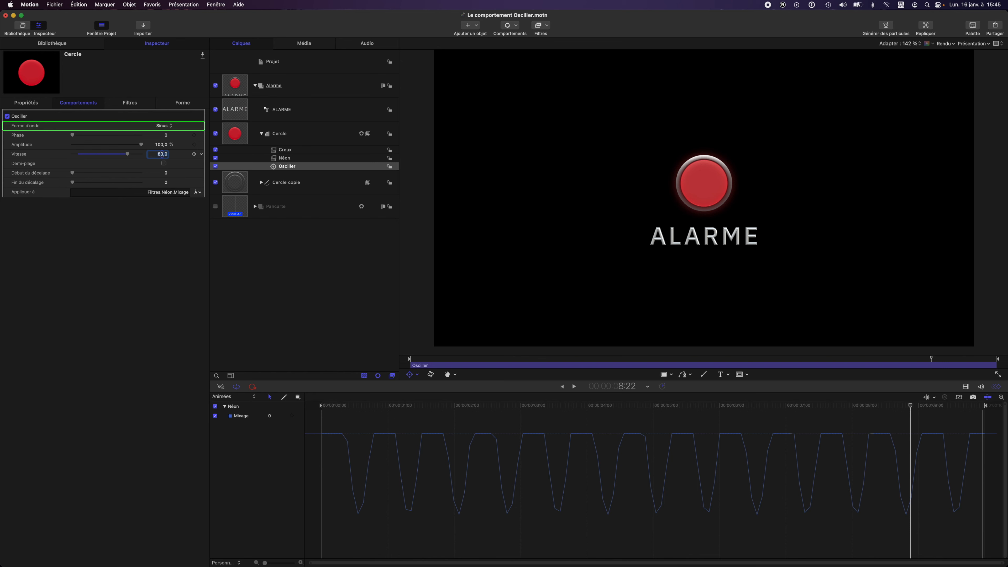
pyautogui.press('space')
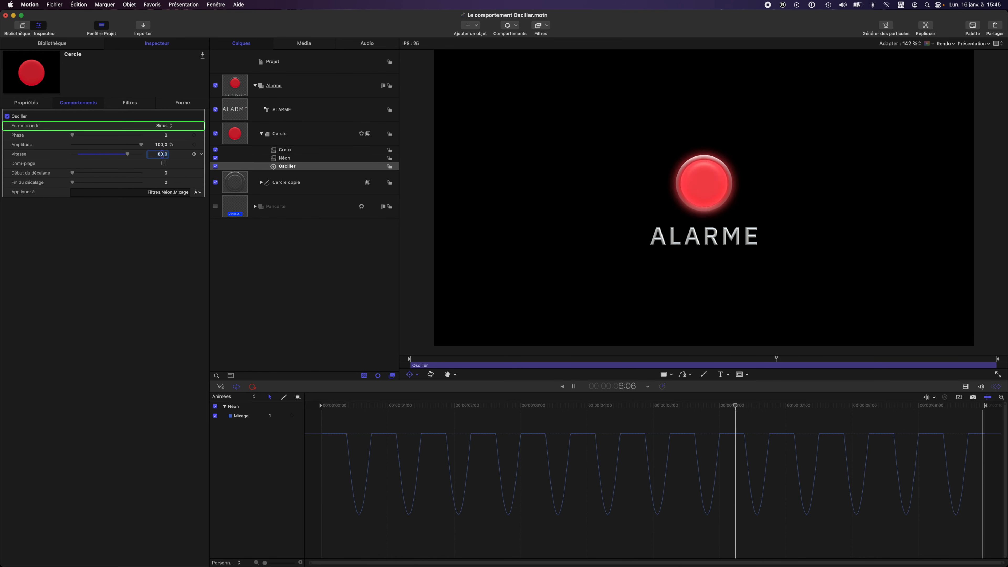
# Try the Carré waveform on Cercle's Osciller behavior during playback, and switch it to Dent de scie.
pyautogui.click(171, 126)
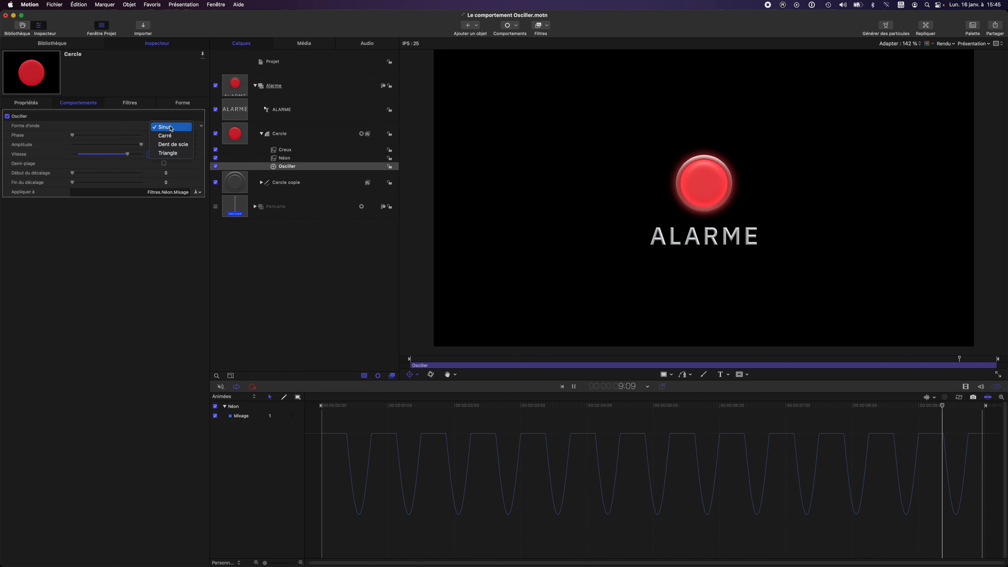
pyautogui.click(182, 136)
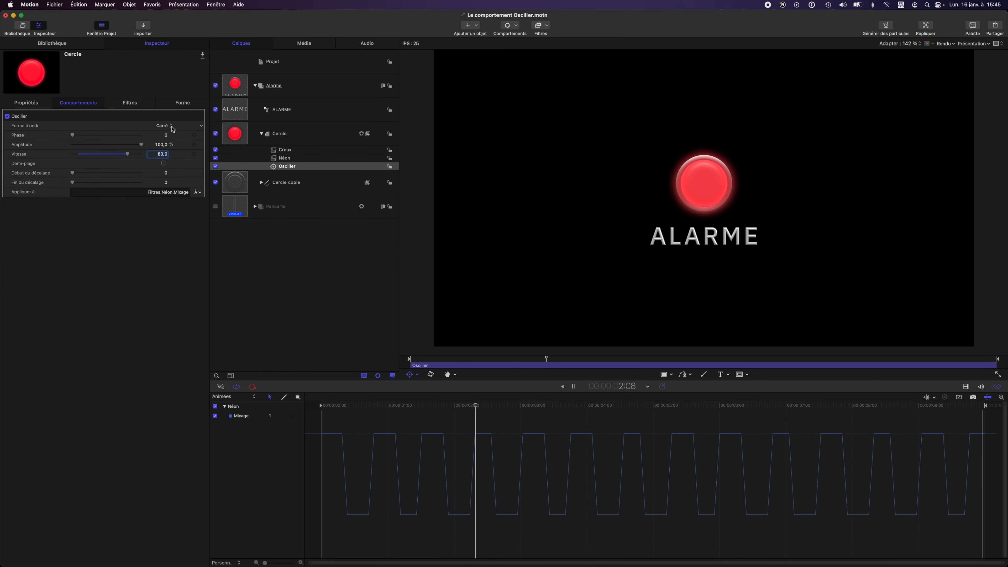
pyautogui.click(173, 128)
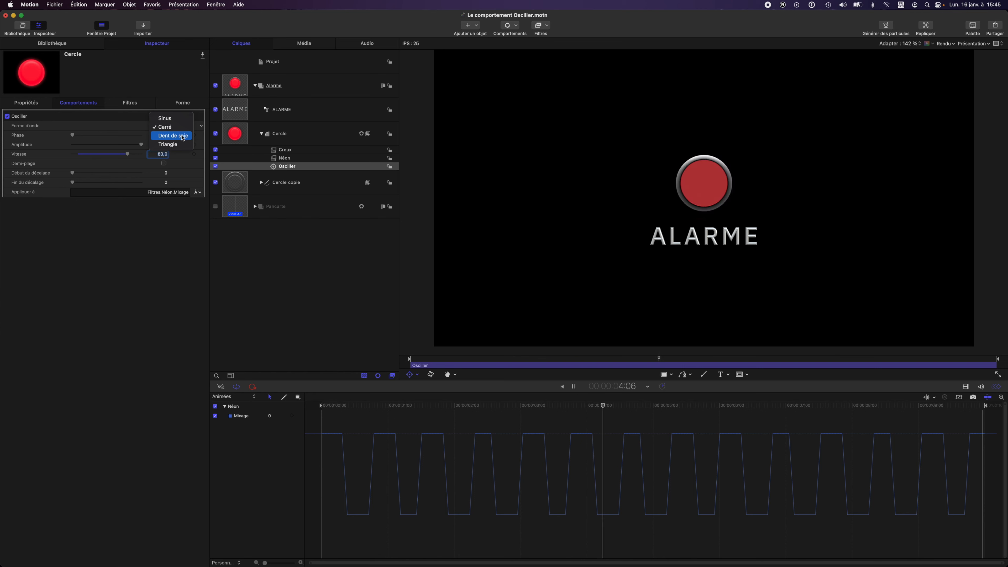
pyautogui.click(182, 137)
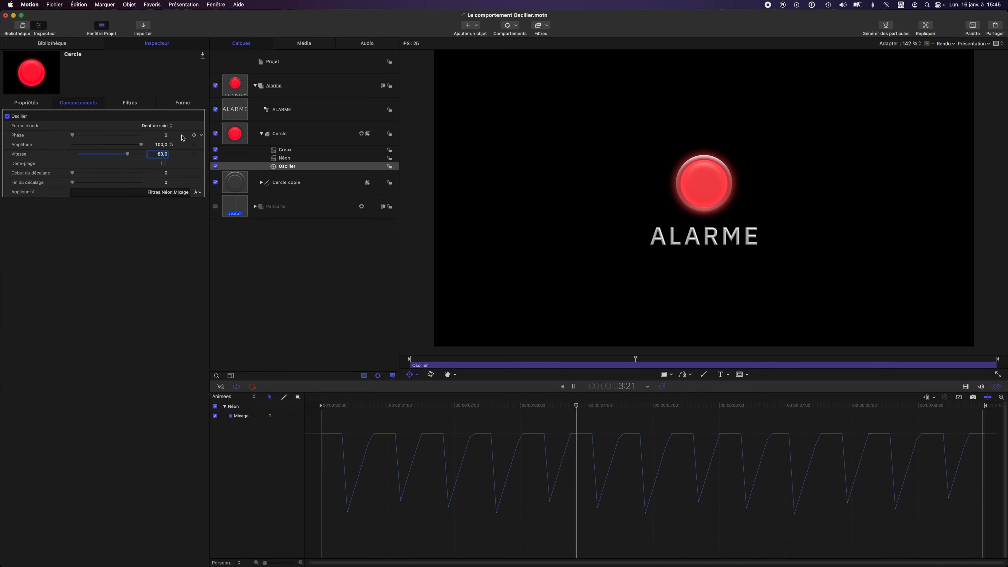
# Try the Triangle waveform on Cercle's Osciller behavior and play the alarm light from the start.
pyautogui.press('space')
pyautogui.press('Home')
pyautogui.click(171, 126)
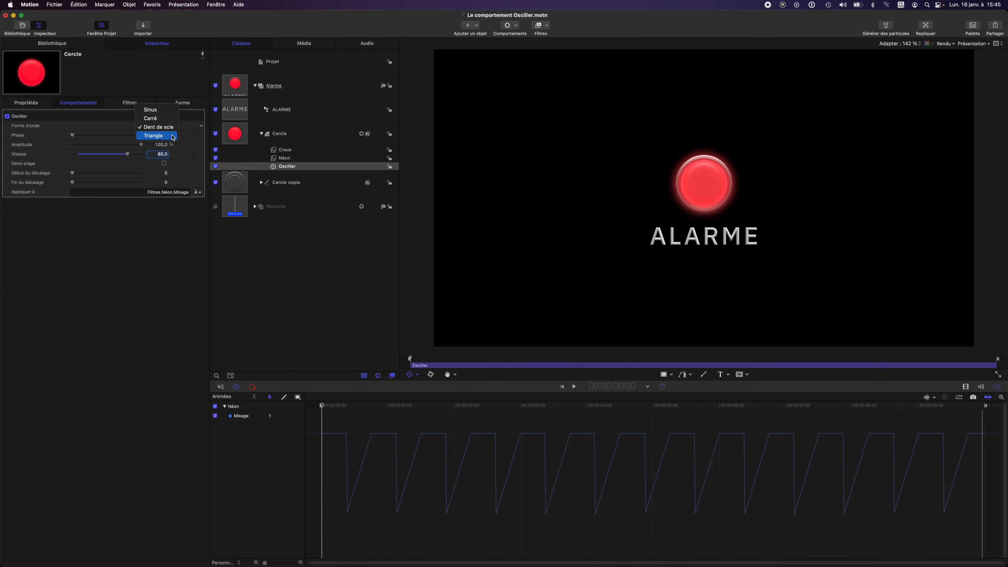
pyautogui.click(171, 136)
pyautogui.press('space')
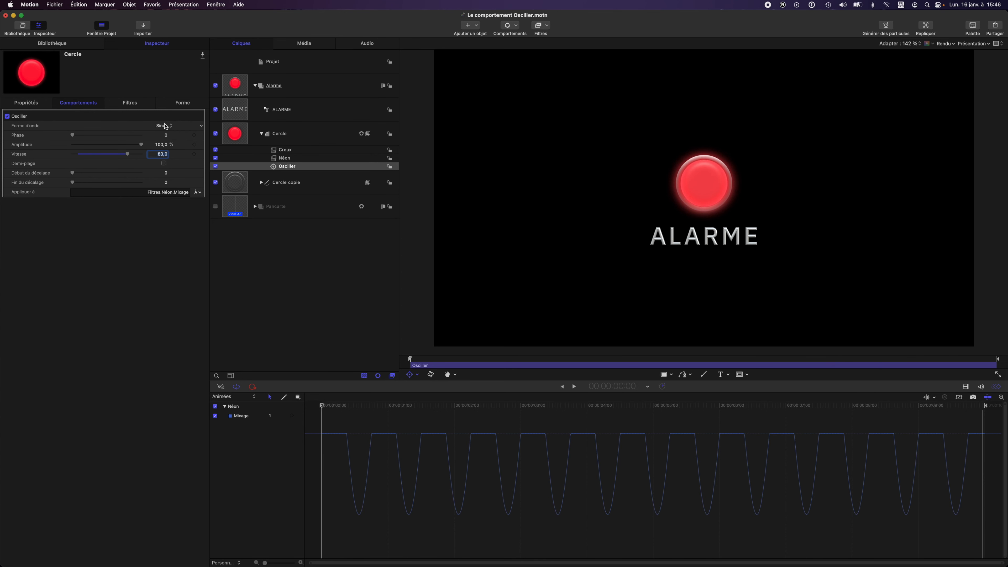
# Set Cercle's Osciller behavior to the Carré waveform and move a duplicate of it onto the ALARME text.
pyautogui.click(166, 127)
pyautogui.click(183, 138)
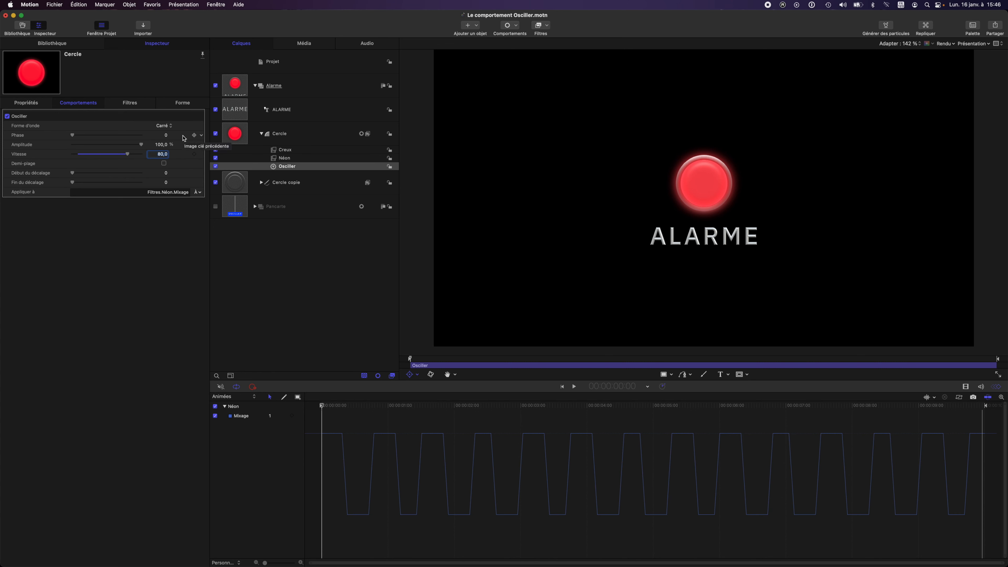
pyautogui.click(313, 169)
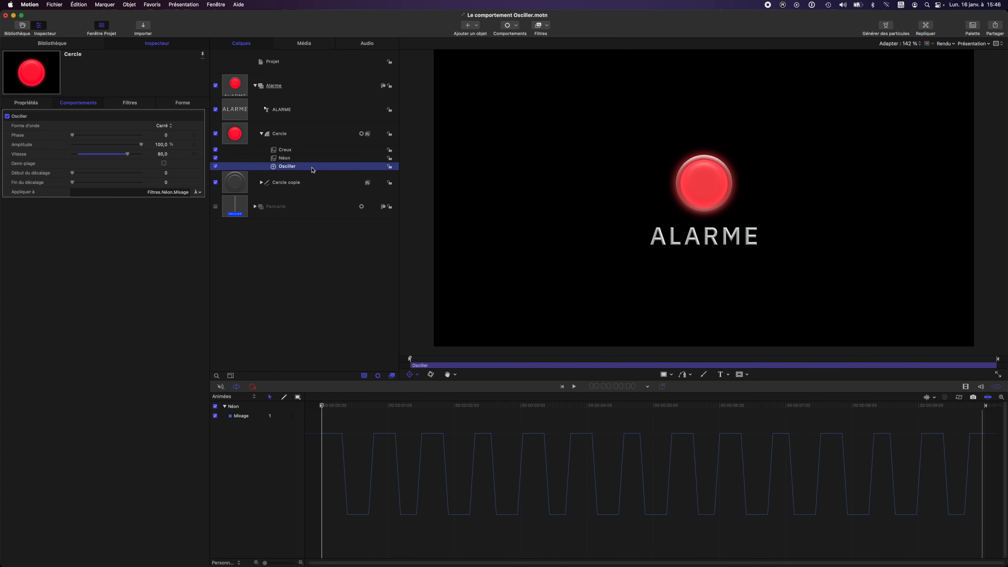
pyautogui.rightClick(313, 170)
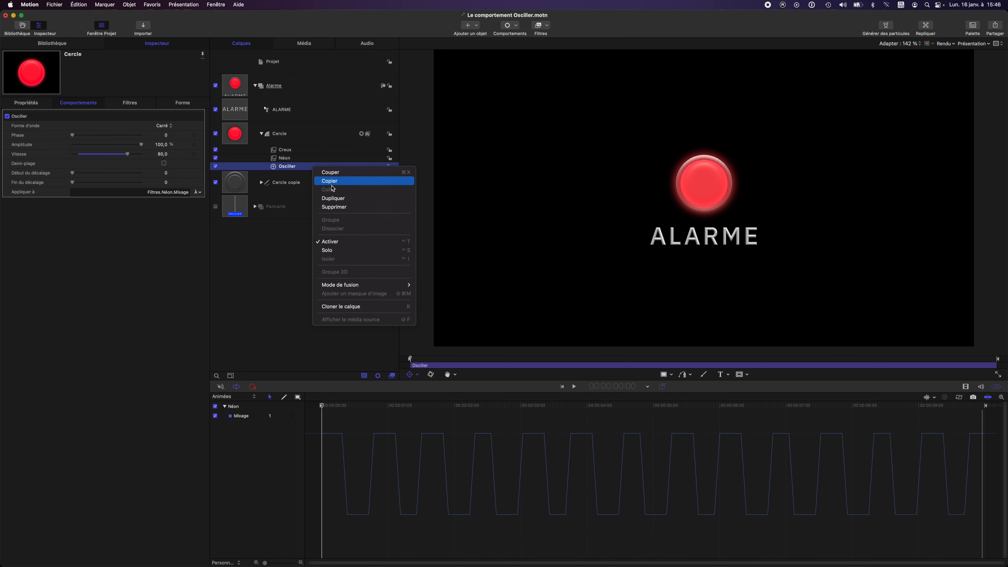
pyautogui.click(354, 201)
pyautogui.moveTo(275, 168); pyautogui.dragTo(272, 114)
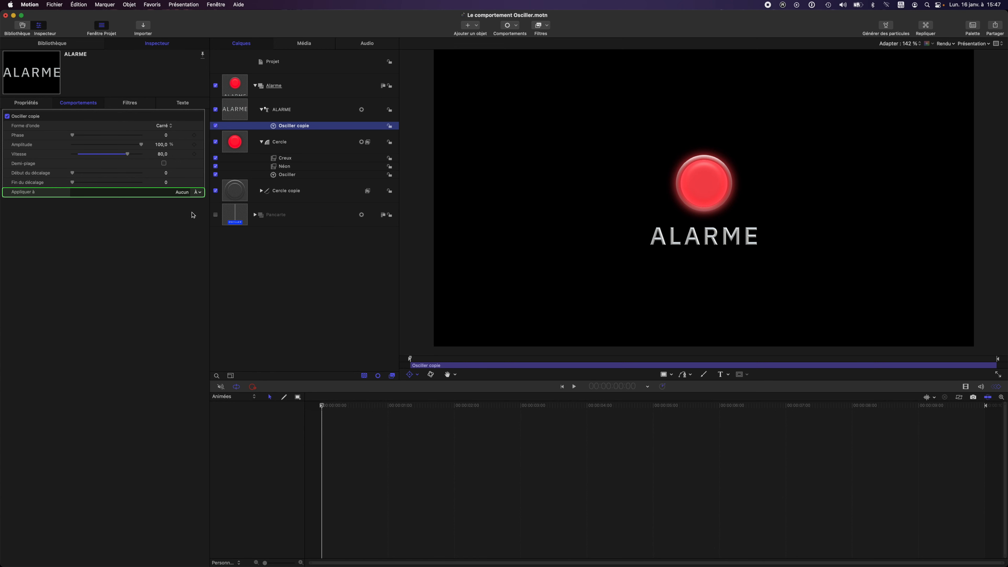
# Apply ALARME's Osciller copie to the Fusion Opacité property and set its phase to 3,0 during playback.
pyautogui.click(202, 193)
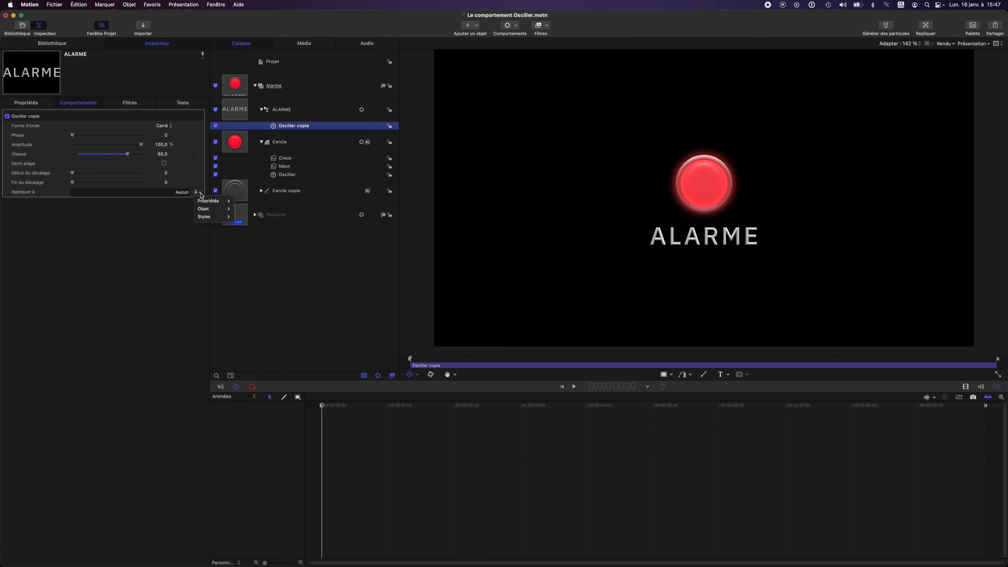
pyautogui.moveTo(202, 201)
pyautogui.moveTo(245, 211)
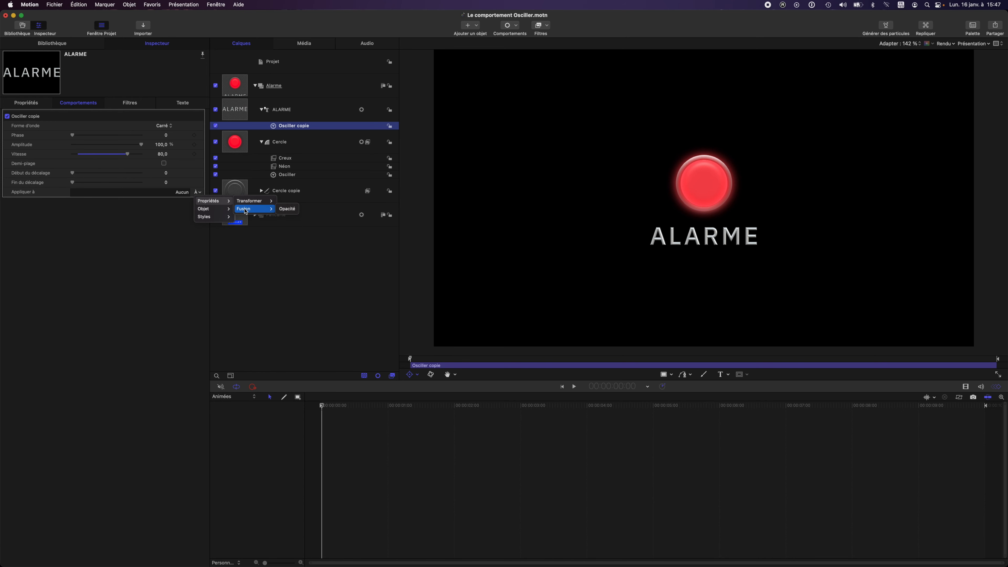
pyautogui.click(291, 212)
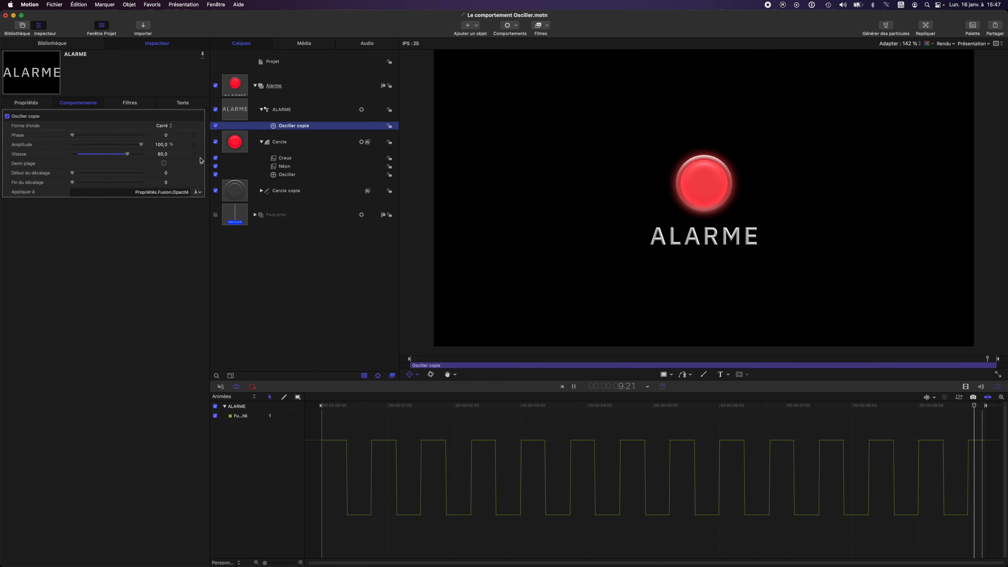
pyautogui.moveTo(81, 136); pyautogui.dragTo(75, 137)
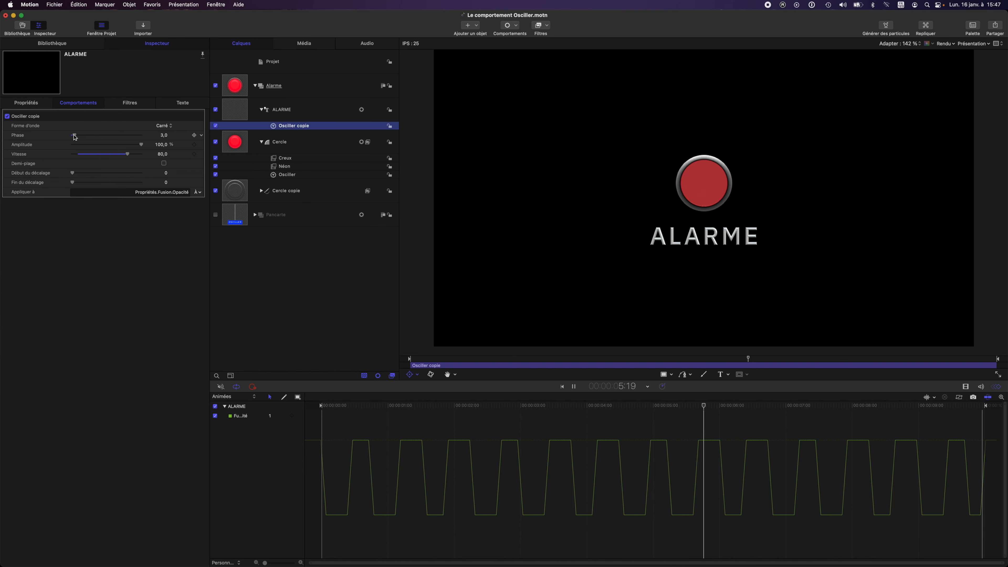
pyautogui.click(73, 135)
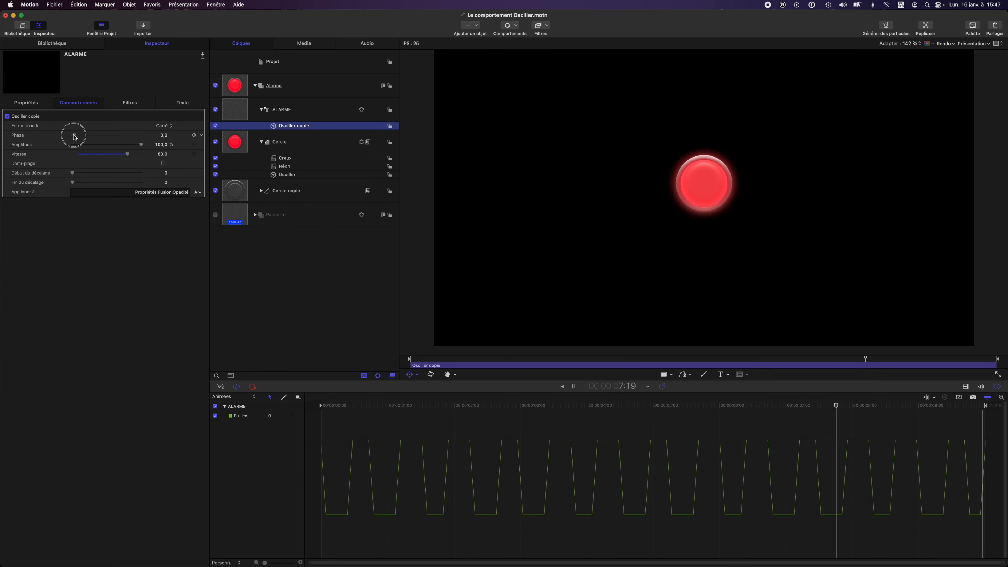